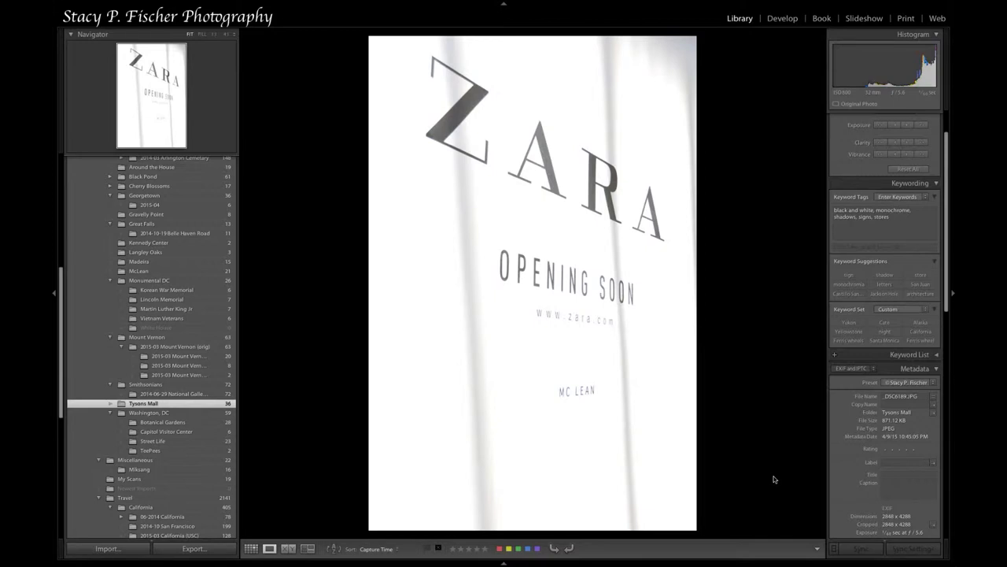
# Open the ZARA sign photo in the Develop module and set its Exposure to -1.45.
pyautogui.moveTo(947, 172); pyautogui.dragTo(949, 140)
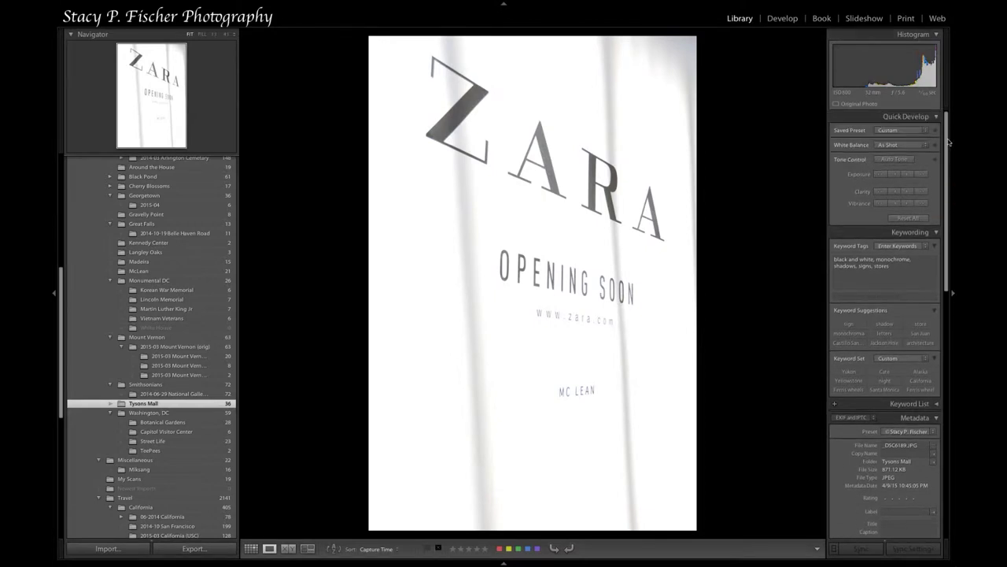
pyautogui.click(791, 18)
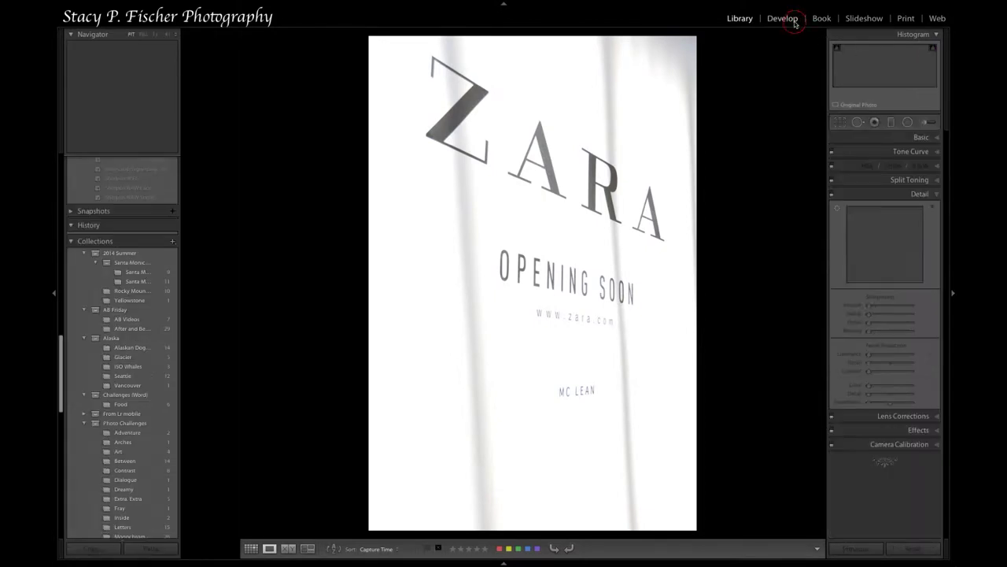
pyautogui.click(937, 138)
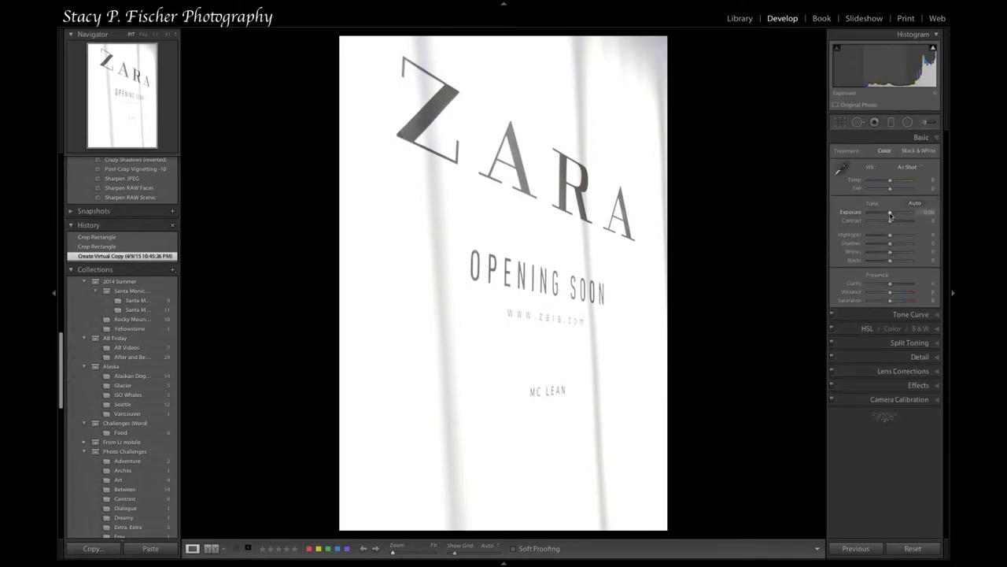
pyautogui.moveTo(891, 216); pyautogui.dragTo(883, 214)
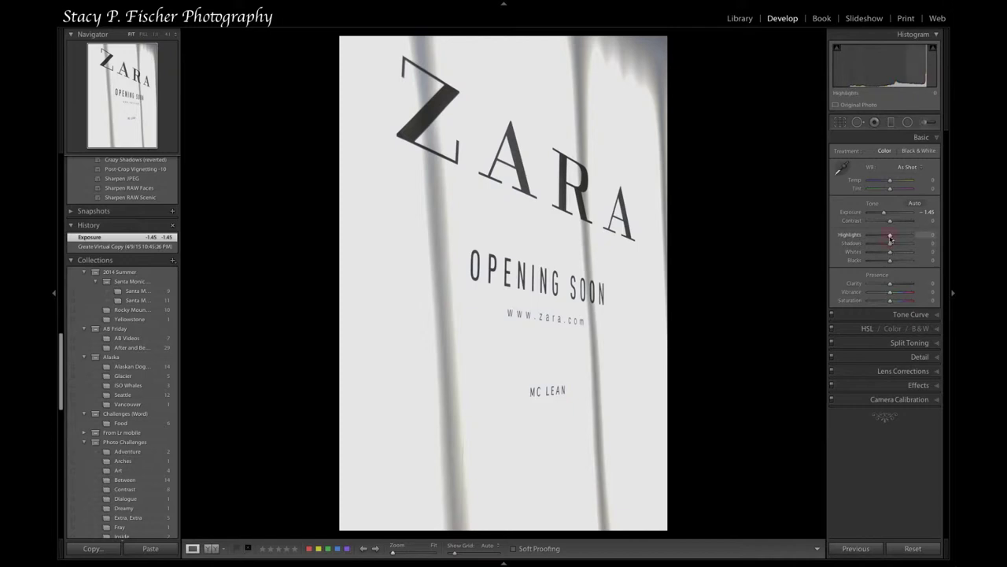
# Try Highlights at +78 and reset it to 0, and set Whites to +42 and Blacks to -67.
pyautogui.moveTo(891, 239); pyautogui.dragTo(906, 239)
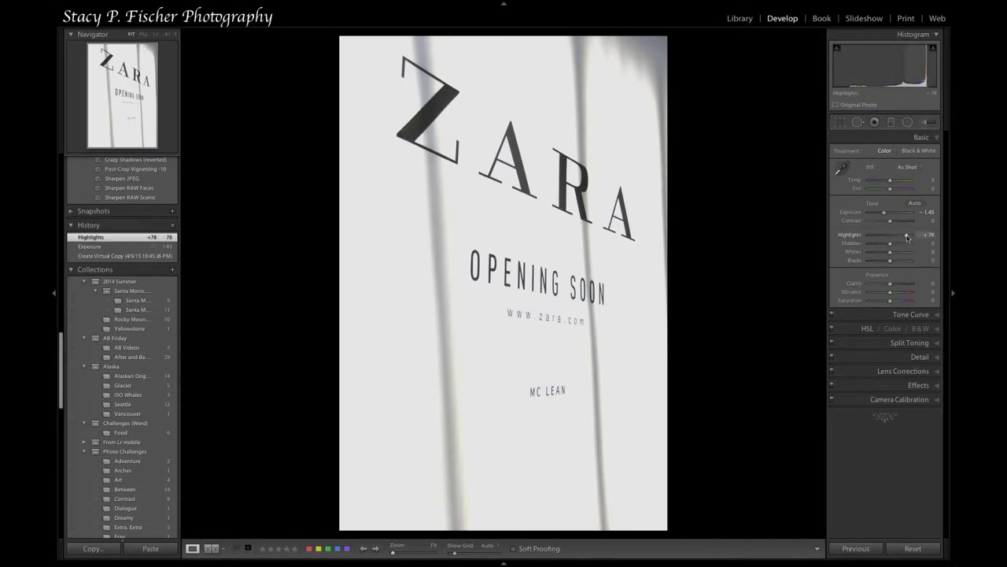
pyautogui.doubleClick(907, 237)
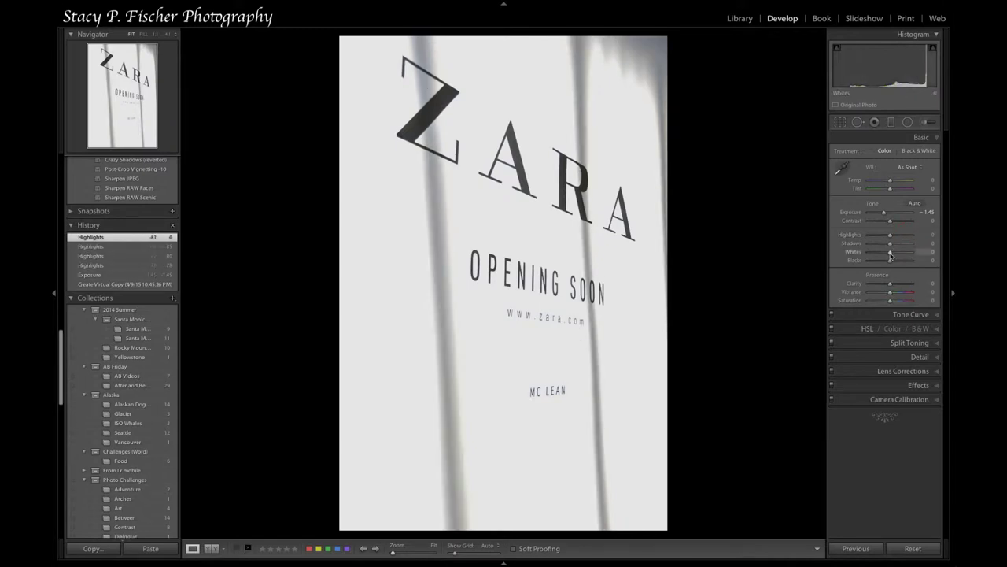
pyautogui.moveTo(891, 256)
pyautogui.mouseDown()
pyautogui.moveTo(900, 257)
pyautogui.moveTo(876, 259)
pyautogui.mouseUp()
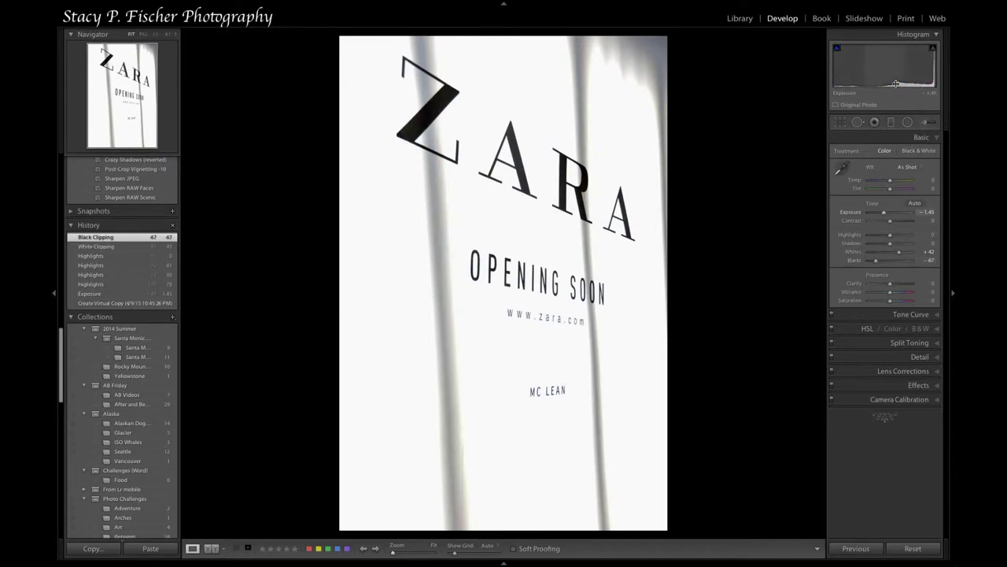
# Fine-tune the photo's basic tone with Exposure at -1.43, Shadows at +11 and Clarity at +18.
pyautogui.moveTo(895, 83); pyautogui.dragTo(897, 84)
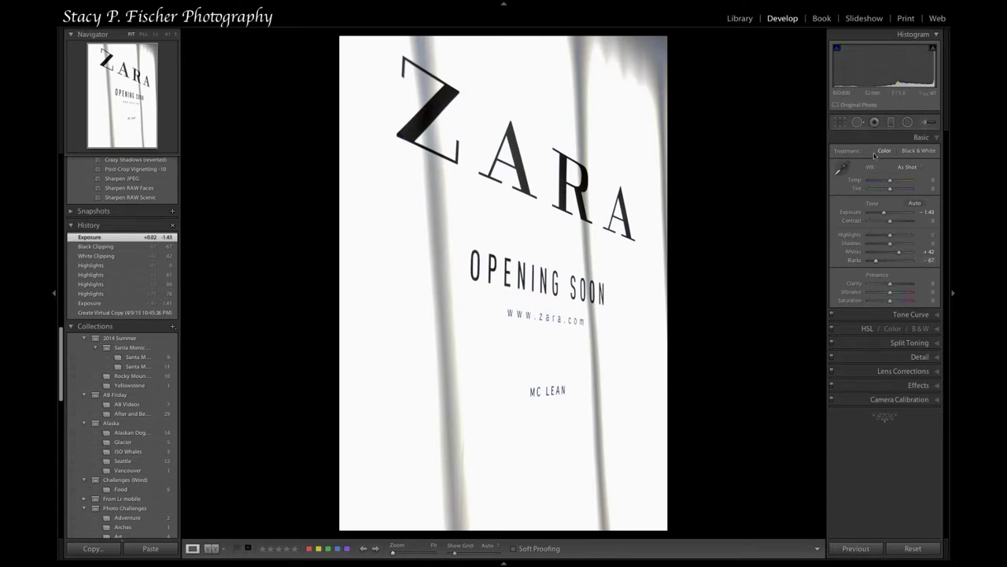
pyautogui.moveTo(890, 245); pyautogui.dragTo(893, 244)
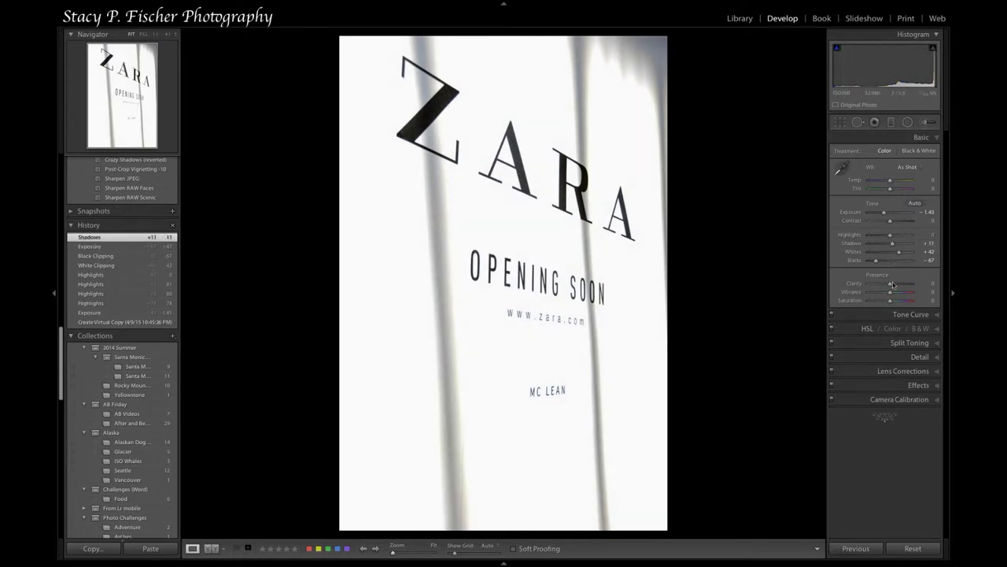
pyautogui.moveTo(893, 286); pyautogui.dragTo(895, 286)
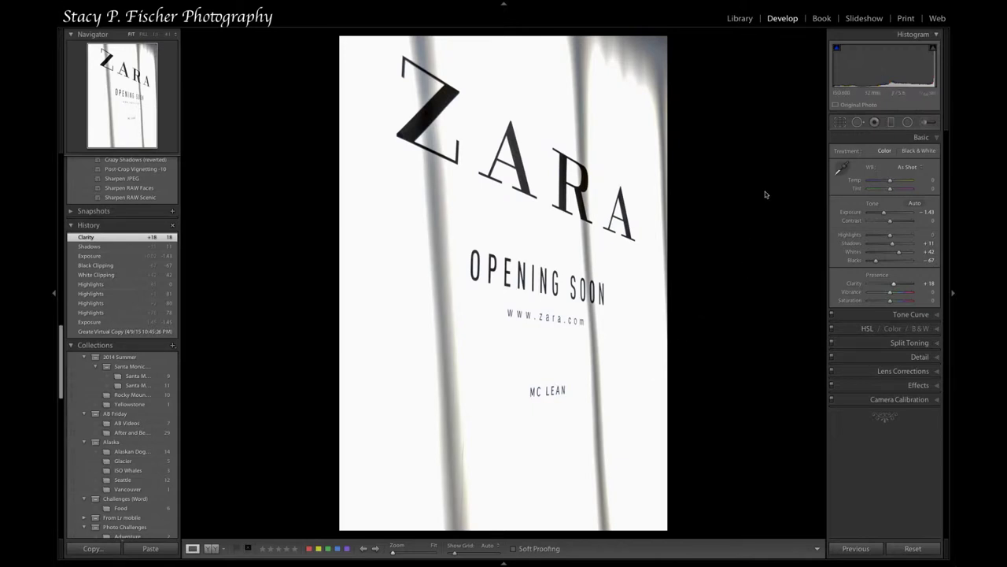
# Remove the MC LEAN lettering with the Spot Removal tool in Clone mode at Size 78, Feather 0 and Opacity 100.
pyautogui.click(858, 124)
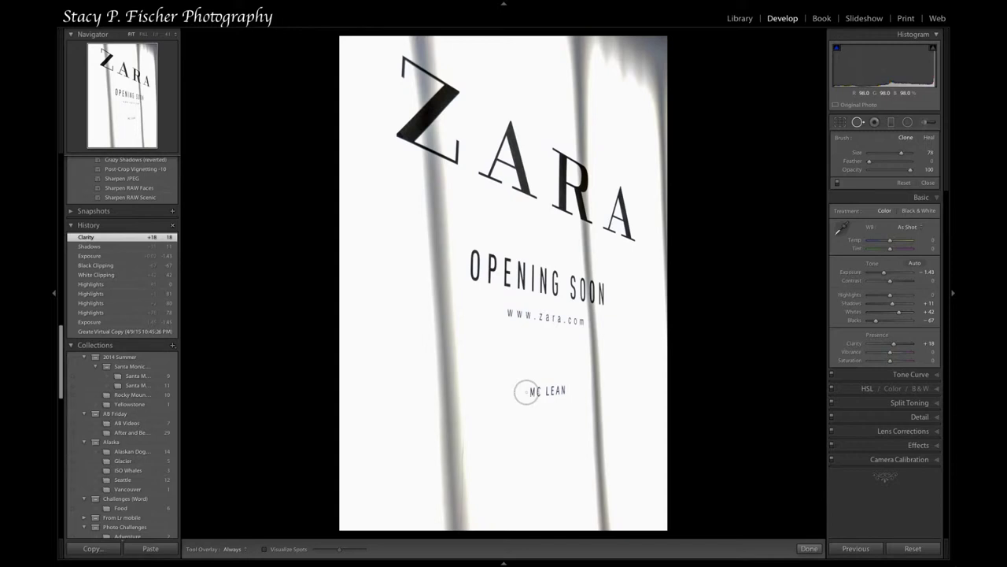
pyautogui.scroll(-1, 527, 392)
pyautogui.scroll(1, 526, 392)
pyautogui.scroll(1, 526, 392)
pyautogui.click(528, 391)
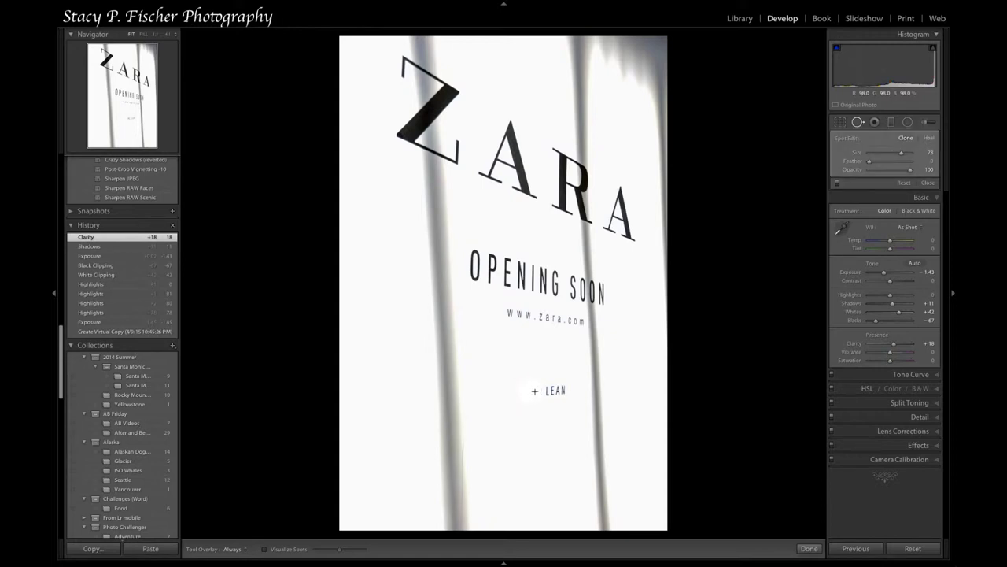
pyautogui.moveTo(536, 391); pyautogui.dragTo(559, 389)
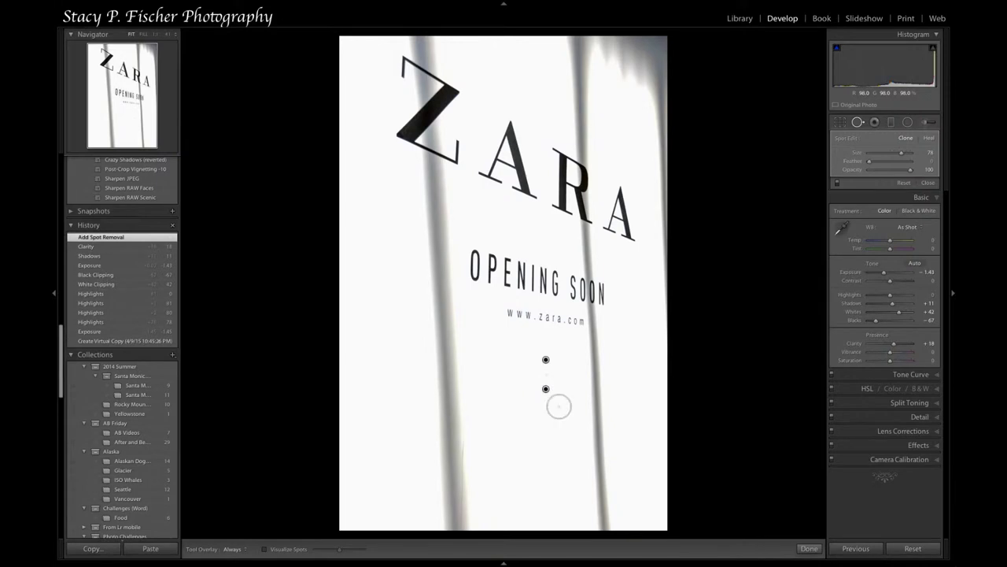
# Switch the spot over the MC LEAN lettering to Heal and try it with Feather at 0.
pyautogui.rightClick(546, 361)
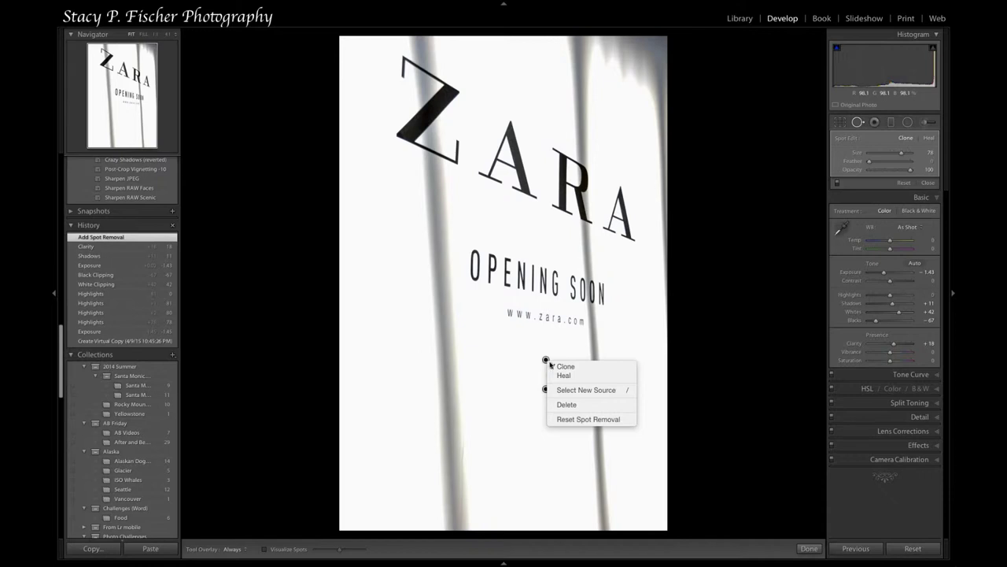
pyautogui.click(614, 364)
pyautogui.rightClick(546, 361)
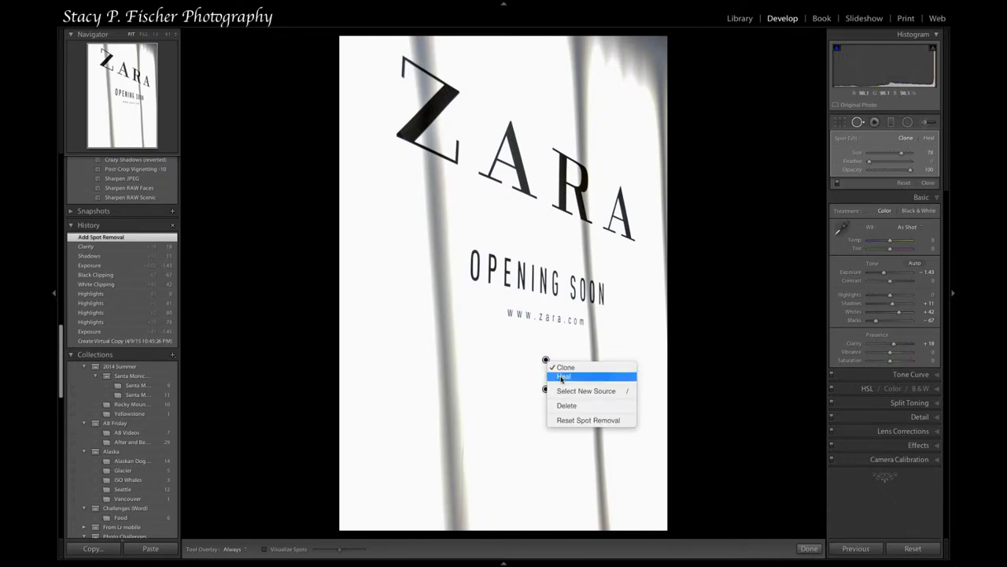
pyautogui.click(560, 376)
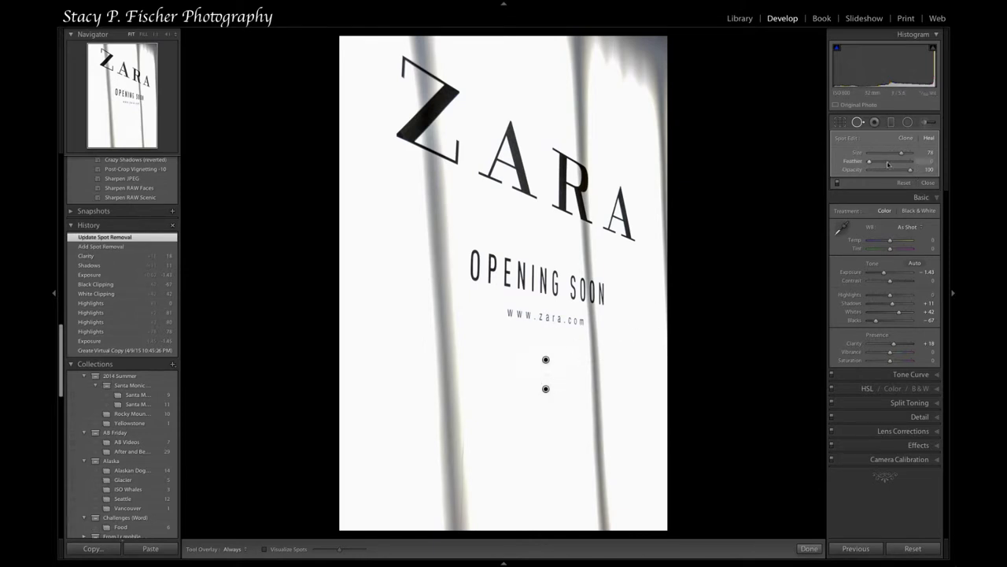
pyautogui.moveTo(870, 163)
pyautogui.mouseDown()
pyautogui.moveTo(904, 161)
pyautogui.moveTo(869, 161)
pyautogui.mouseUp()
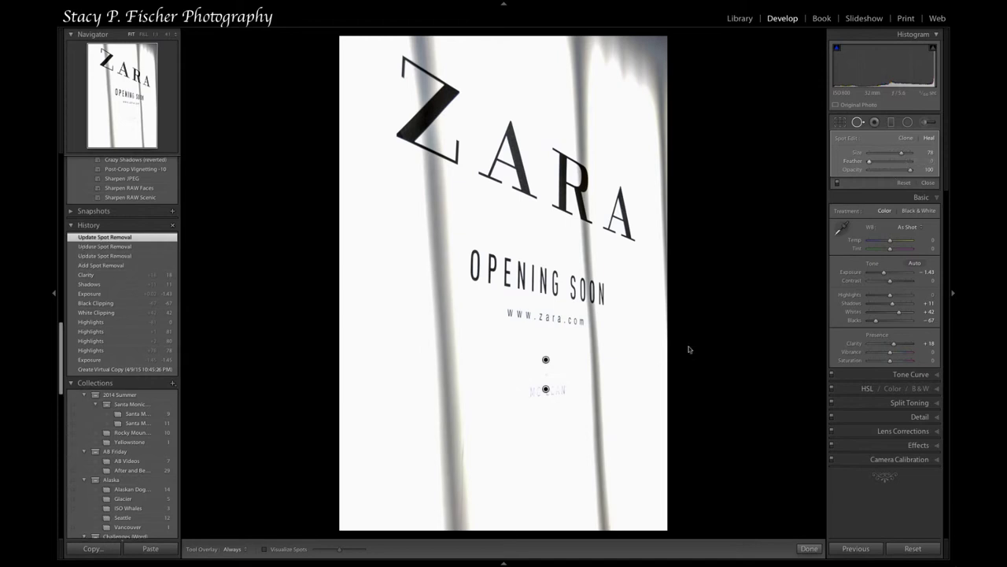
# Change the spot over the MC LEAN lettering back to Clone and raise its Feather to 94.
pyautogui.rightClick(545, 360)
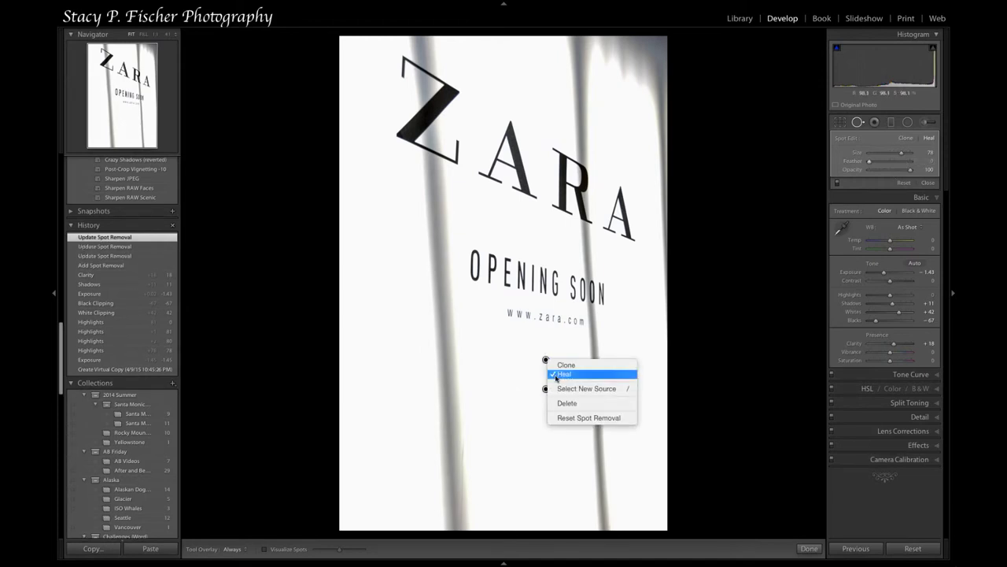
pyautogui.click(564, 373)
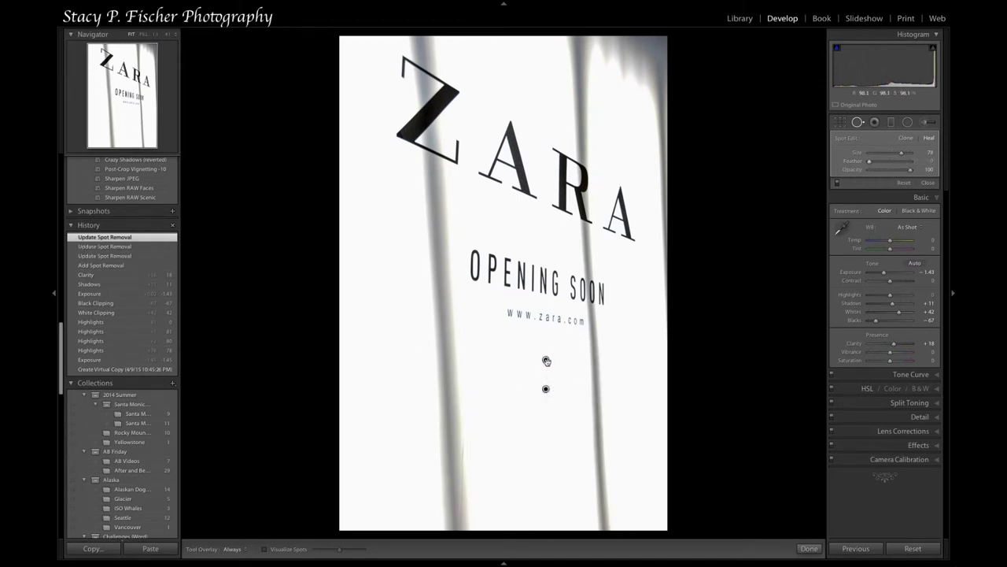
pyautogui.rightClick(546, 361)
pyautogui.click(552, 364)
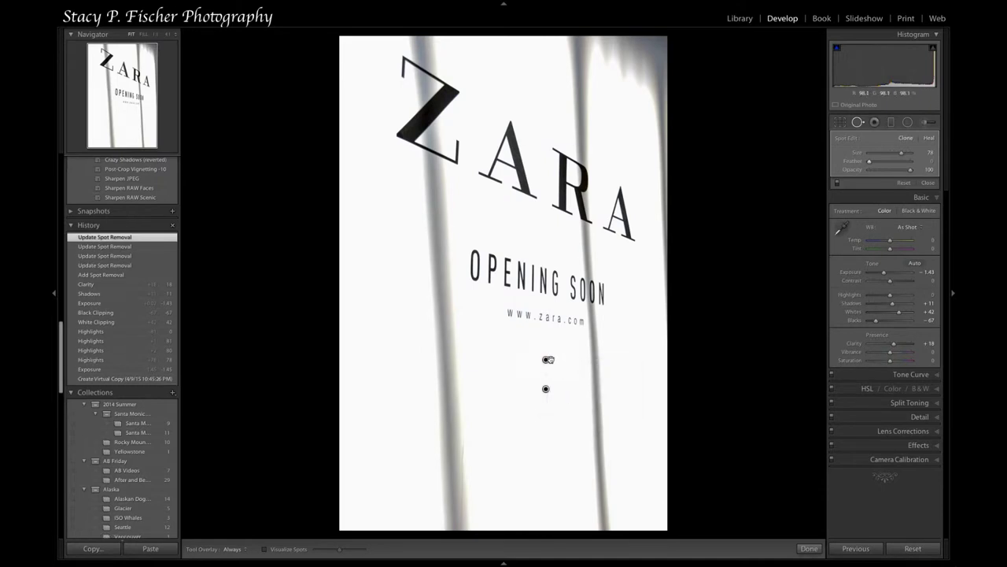
pyautogui.rightClick(548, 360)
pyautogui.click(558, 362)
pyautogui.moveTo(869, 161); pyautogui.dragTo(909, 162)
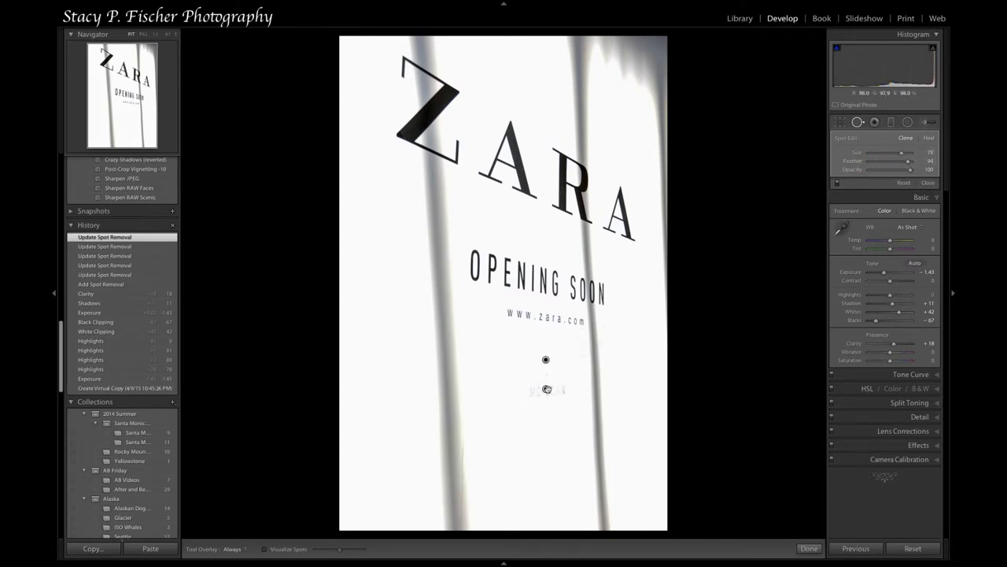
# Try Heal mode on the MC LEAN spot while keeping its Feather at 94.
pyautogui.rightClick(547, 361)
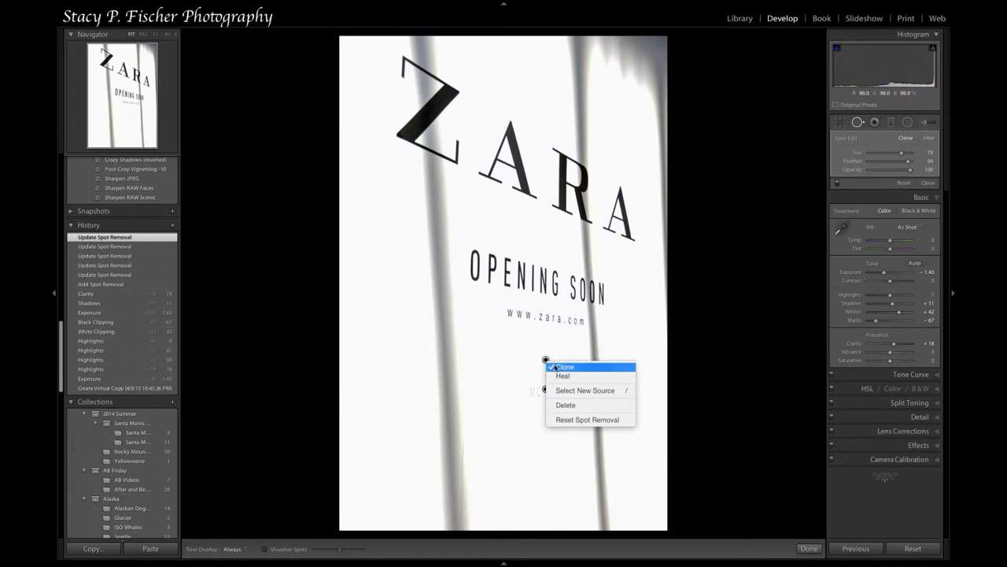
pyautogui.click(555, 367)
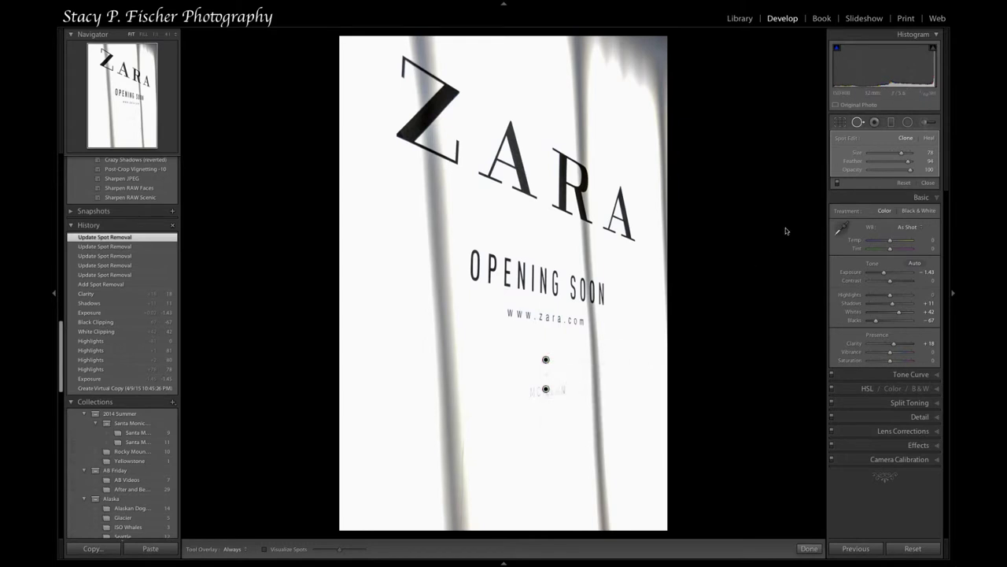
pyautogui.moveTo(923, 168); pyautogui.dragTo(909, 167)
pyautogui.rightClick(546, 362)
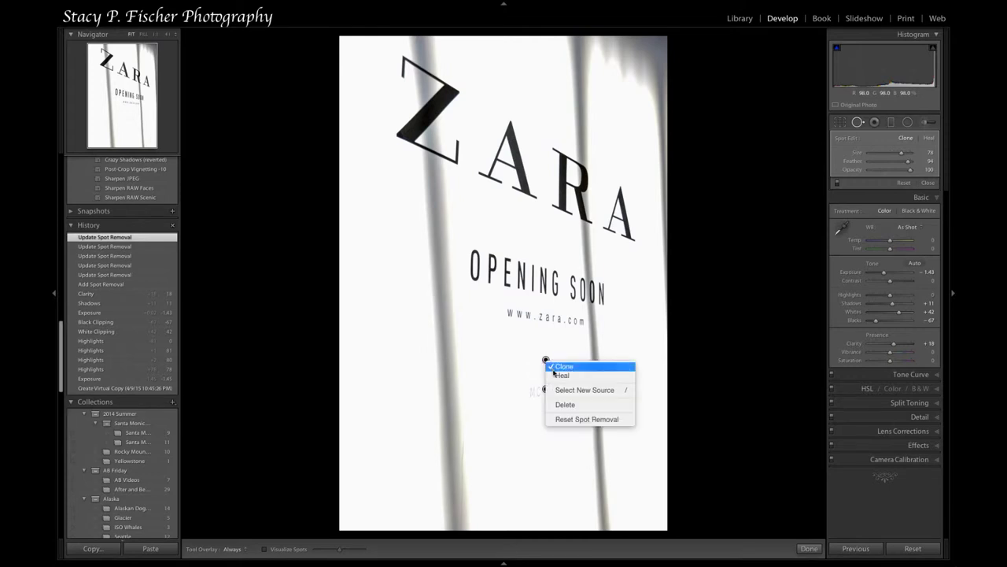
pyautogui.click(559, 374)
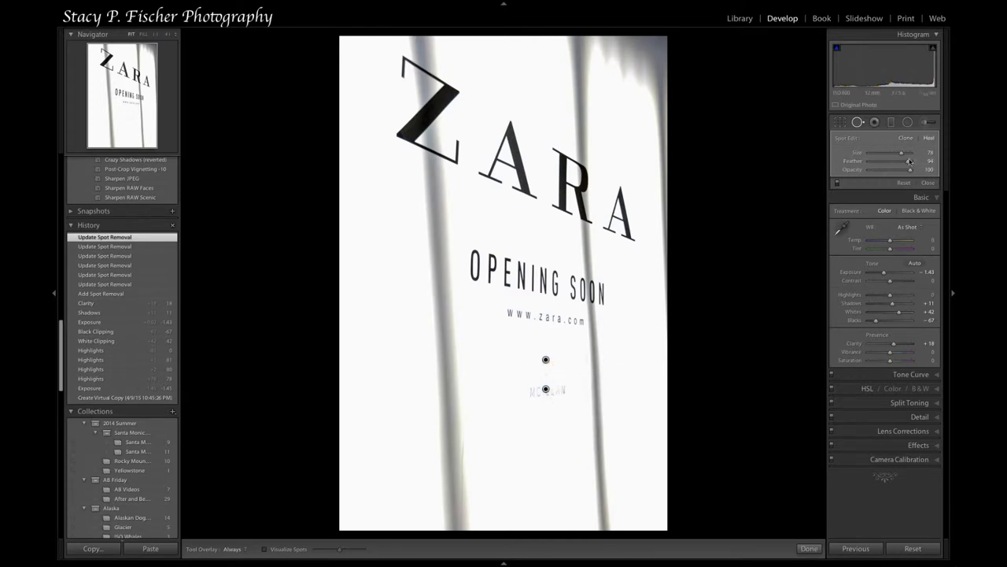
# Set the MC LEAN spot to Feather 0 and Clone mode, and finish the spot removal.
pyautogui.moveTo(909, 163); pyautogui.dragTo(869, 165)
pyautogui.rightClick(546, 360)
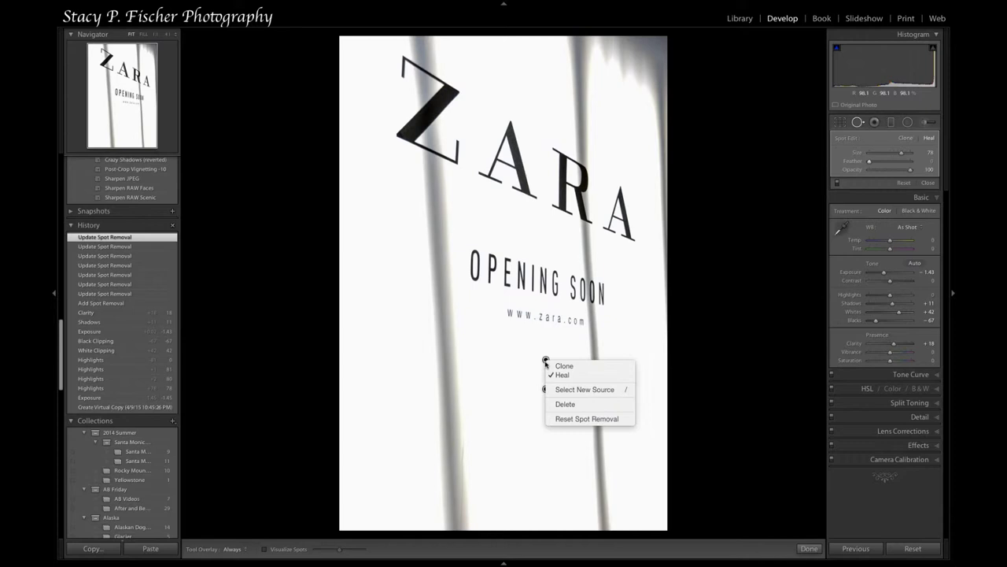
pyautogui.click(564, 365)
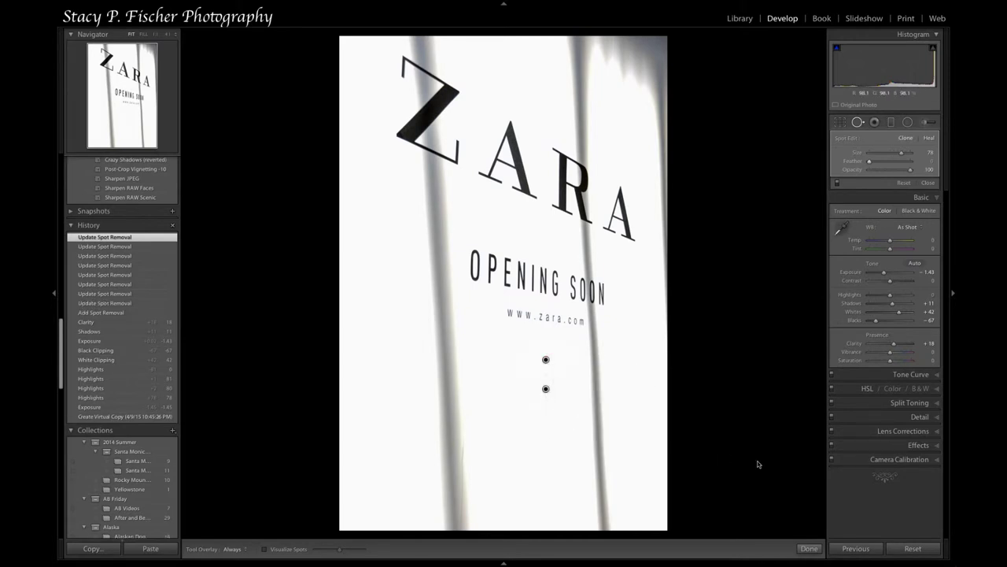
pyautogui.click(806, 548)
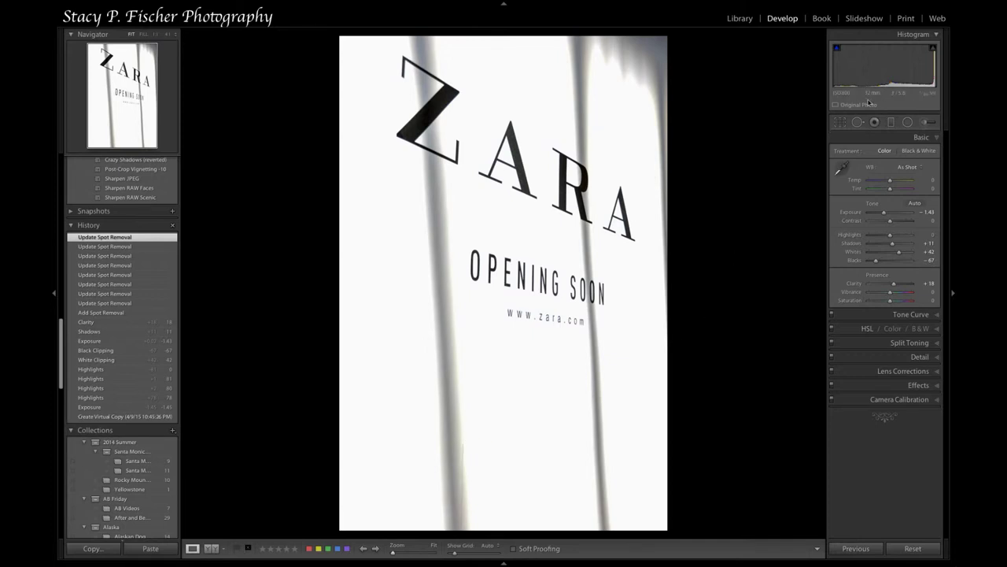
# Clone over the lower edge of the left shadow stripe with Spot Removal at Feather 83, and shift the sample source slightly left.
pyautogui.click(858, 123)
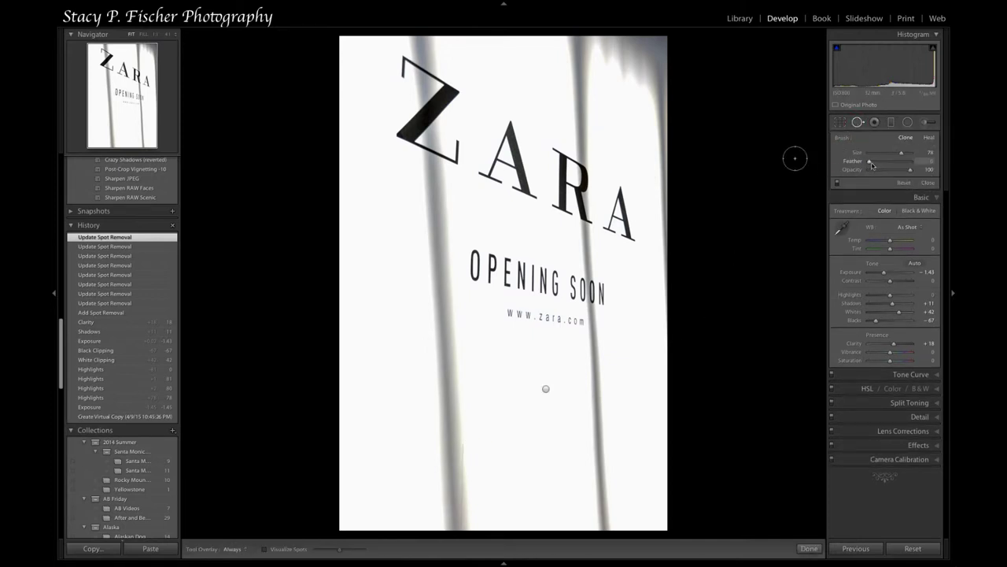
pyautogui.moveTo(870, 162)
pyautogui.mouseDown()
pyautogui.moveTo(915, 166)
pyautogui.moveTo(905, 168)
pyautogui.mouseUp()
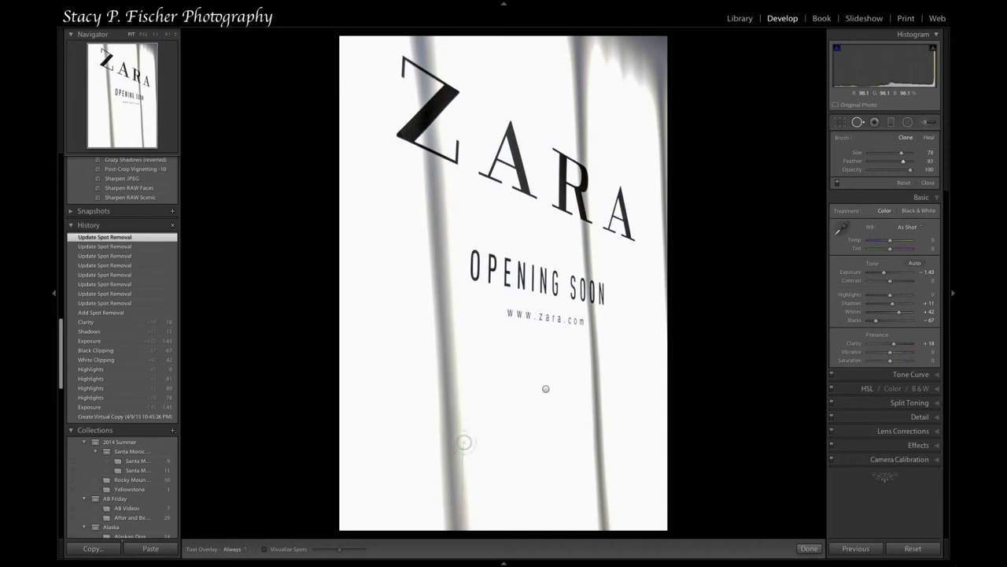
pyautogui.moveTo(464, 443); pyautogui.dragTo(466, 526)
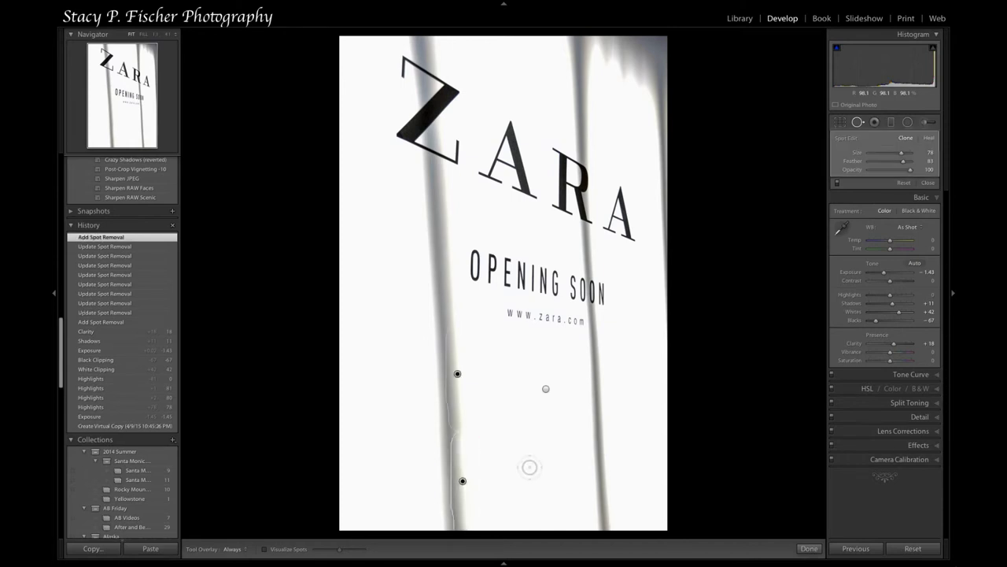
pyautogui.moveTo(457, 375); pyautogui.dragTo(455, 375)
# Switch the shadow stripe's spot to Heal and lower its Feather to 0.
pyautogui.rightClick(455, 375)
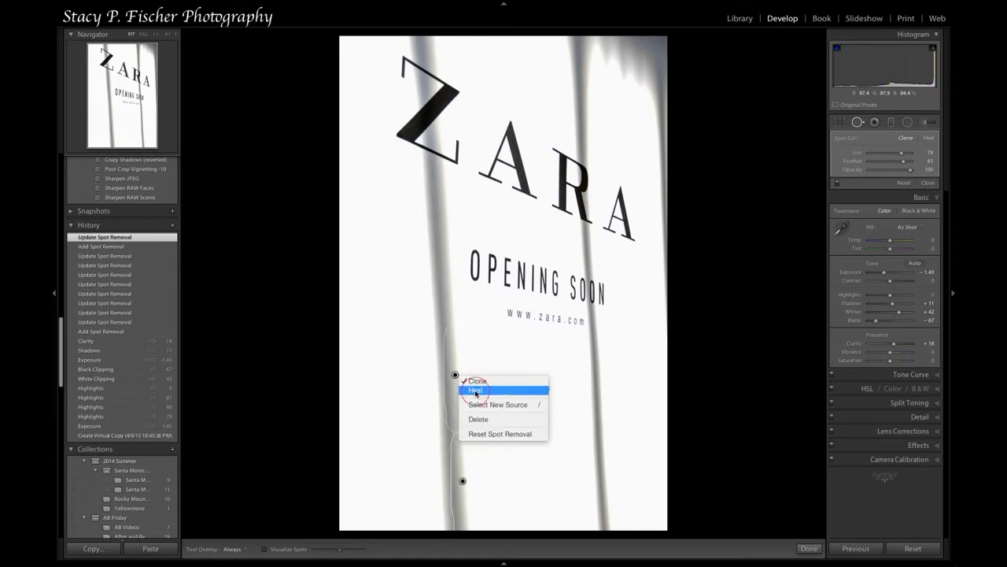
pyautogui.click(475, 390)
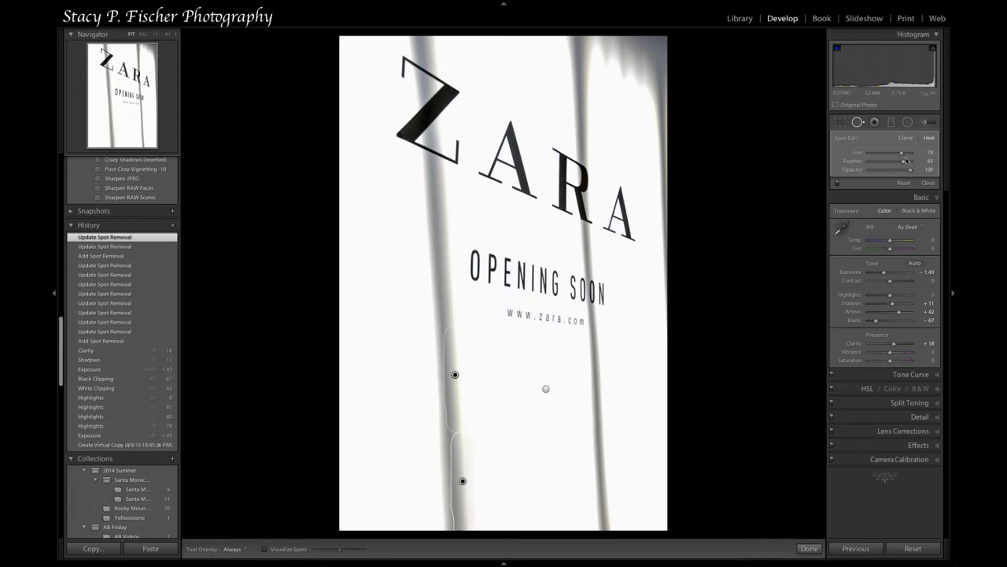
pyautogui.moveTo(902, 162); pyautogui.dragTo(872, 167)
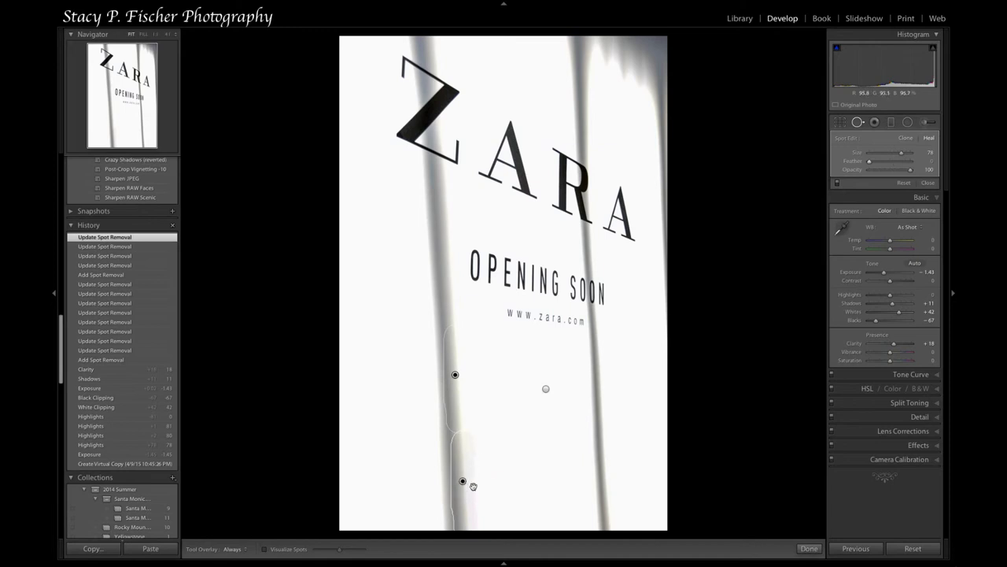
# Switch the left shadow stripe's spot to Clone mode and finish the spot removal.
pyautogui.rightClick(455, 376)
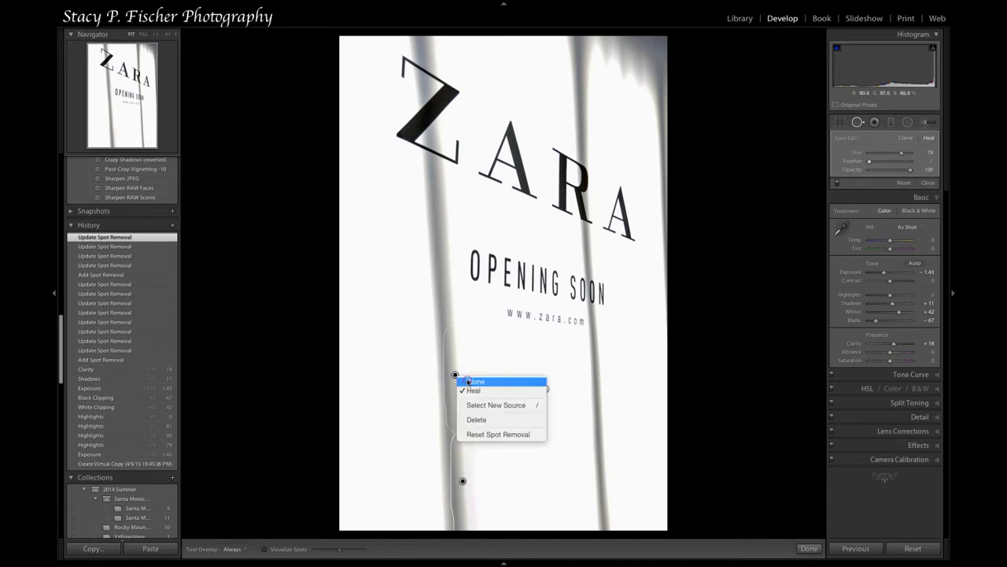
pyautogui.click(467, 380)
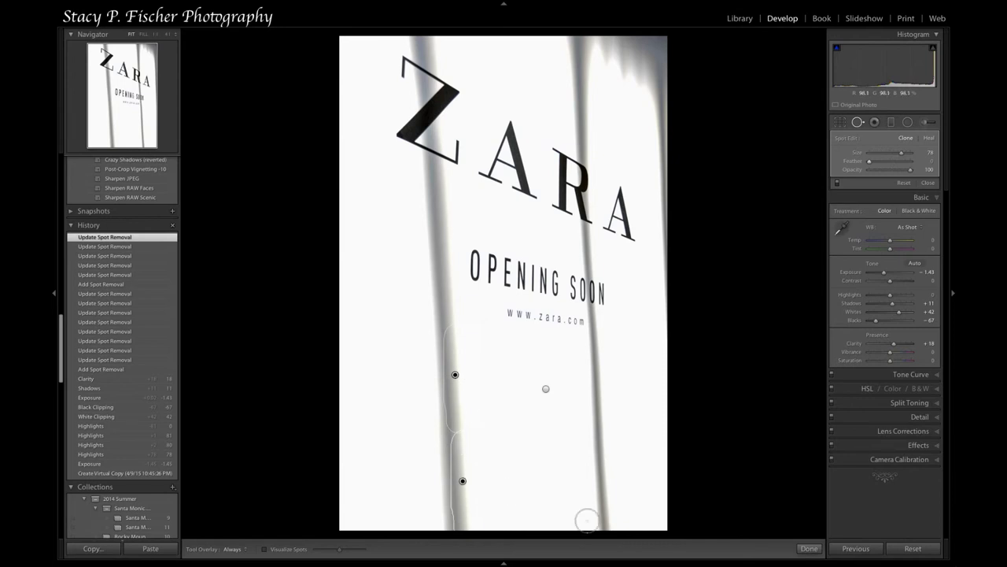
pyautogui.click(804, 550)
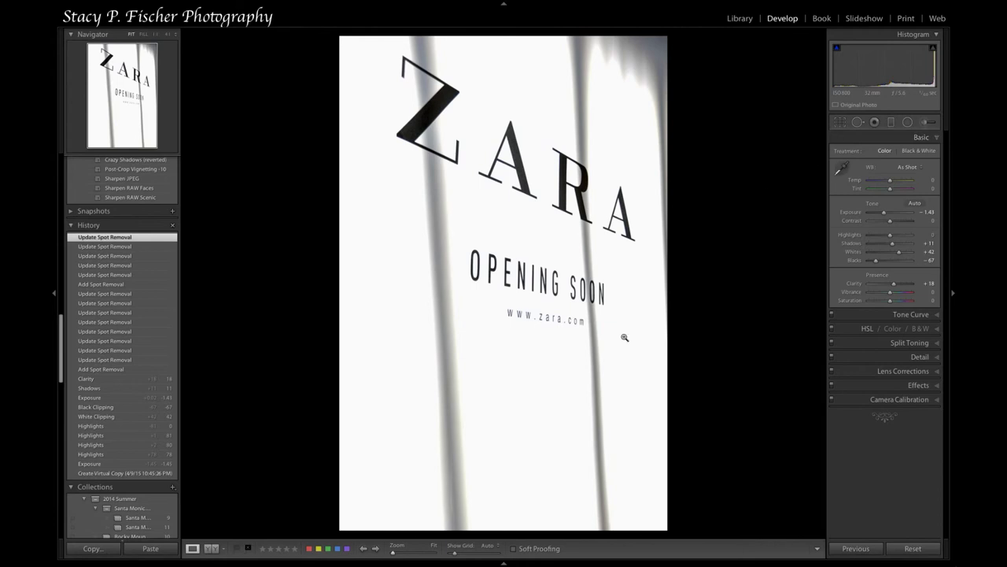
# Crop the photo to a 1 x 1 aspect ratio, framing its upper part with the full ZARA lettering and web address.
pyautogui.click(840, 122)
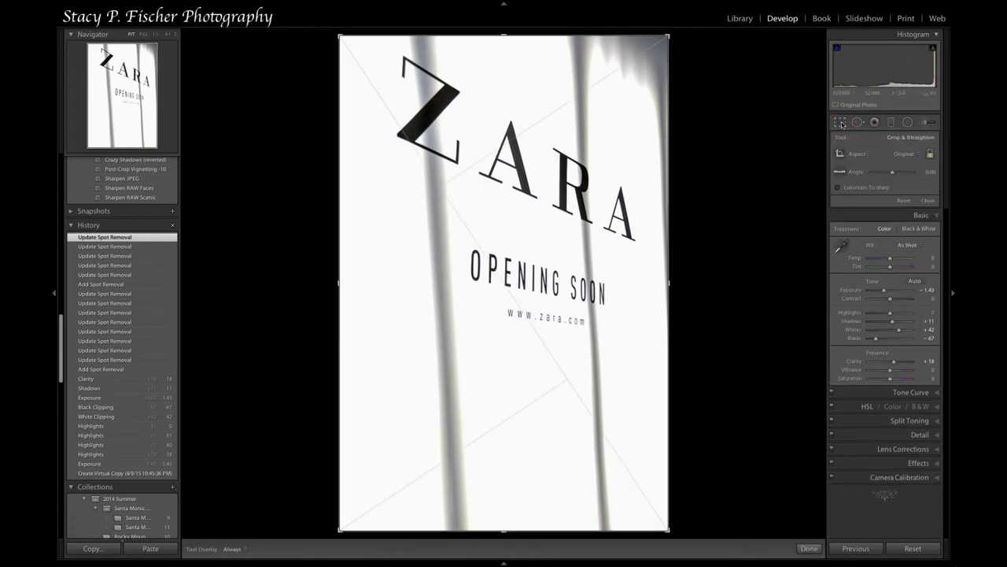
pyautogui.click(921, 157)
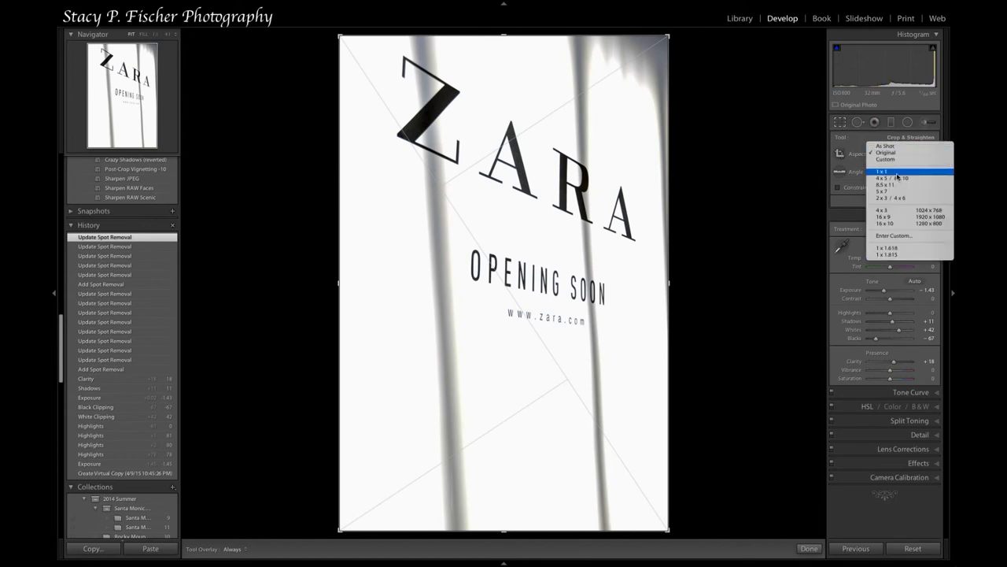
pyautogui.click(897, 175)
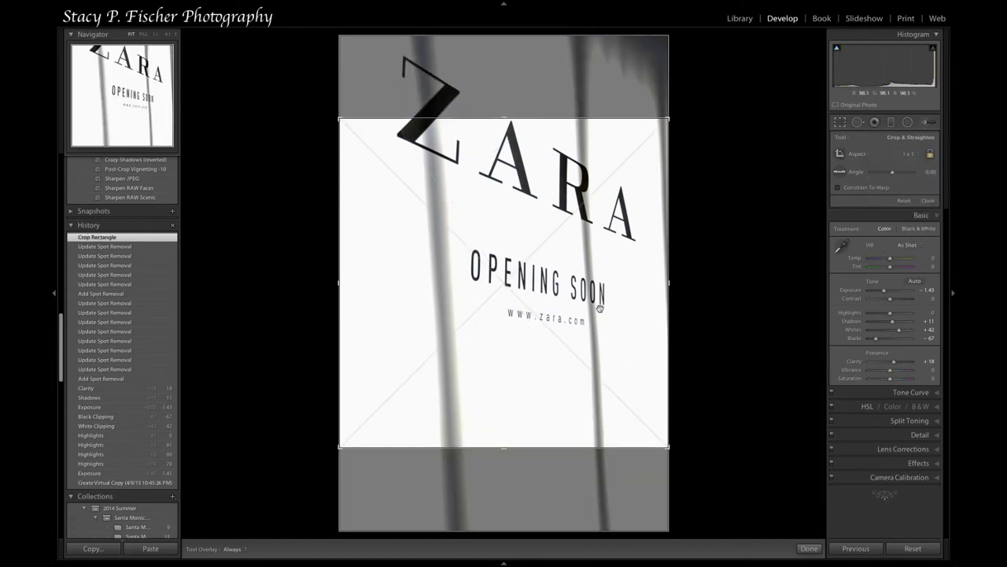
pyautogui.moveTo(623, 221); pyautogui.dragTo(618, 339)
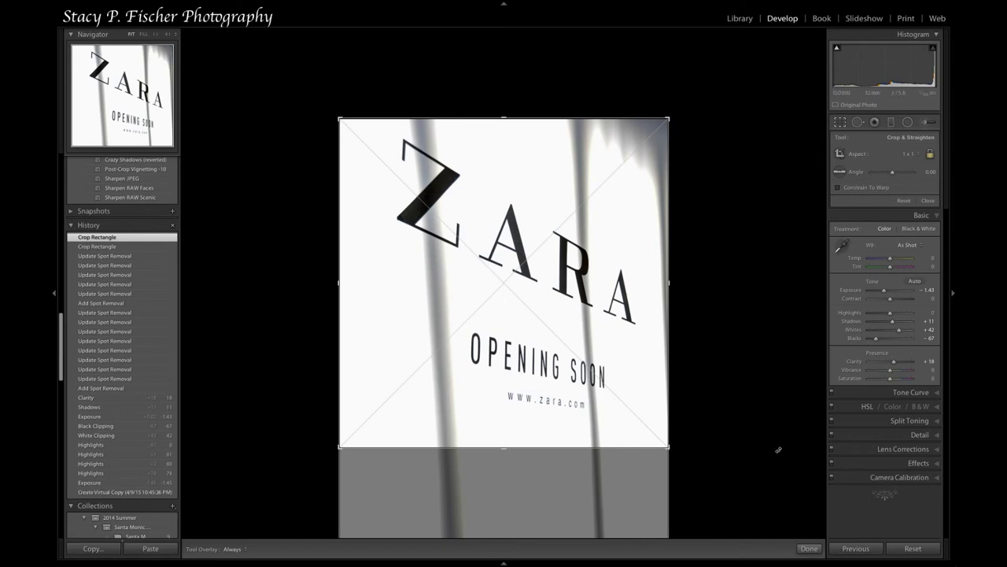
pyautogui.click(808, 547)
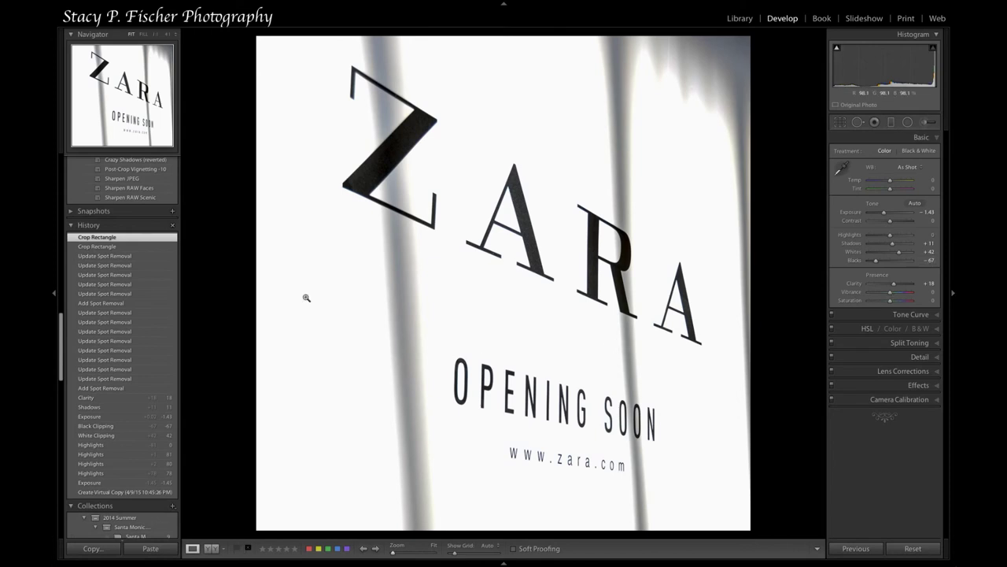
# Apply the Sharpen JPEG preset, and add the Vignette 2 preset after comparing it with Vignette 1.
pyautogui.click(141, 183)
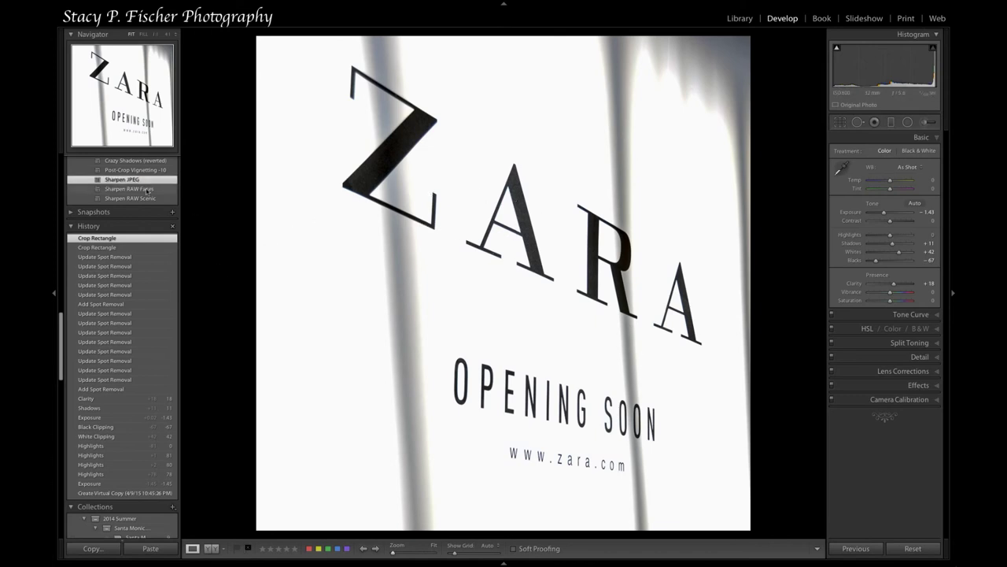
pyautogui.scroll(3, 148, 182)
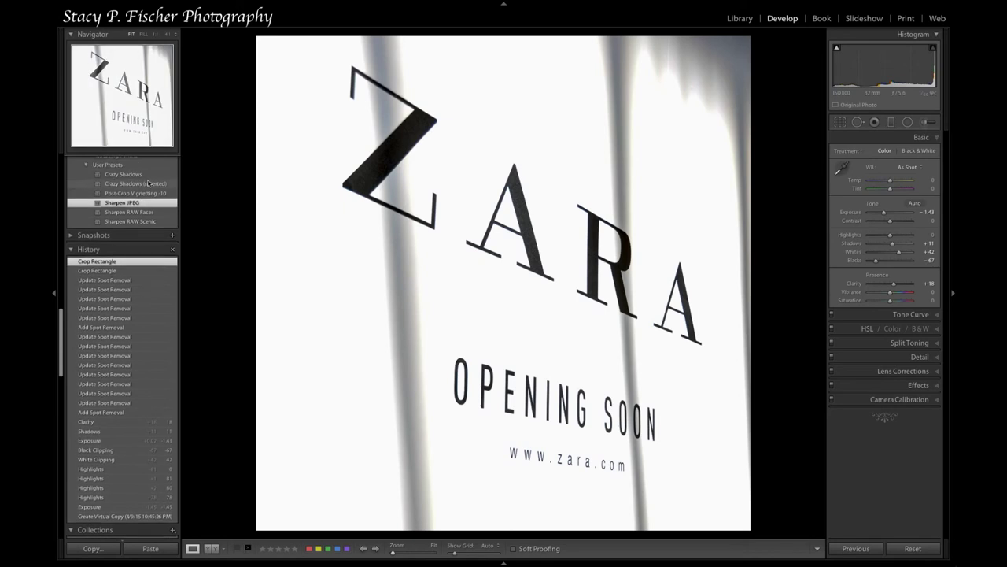
pyautogui.scroll(6, 148, 182)
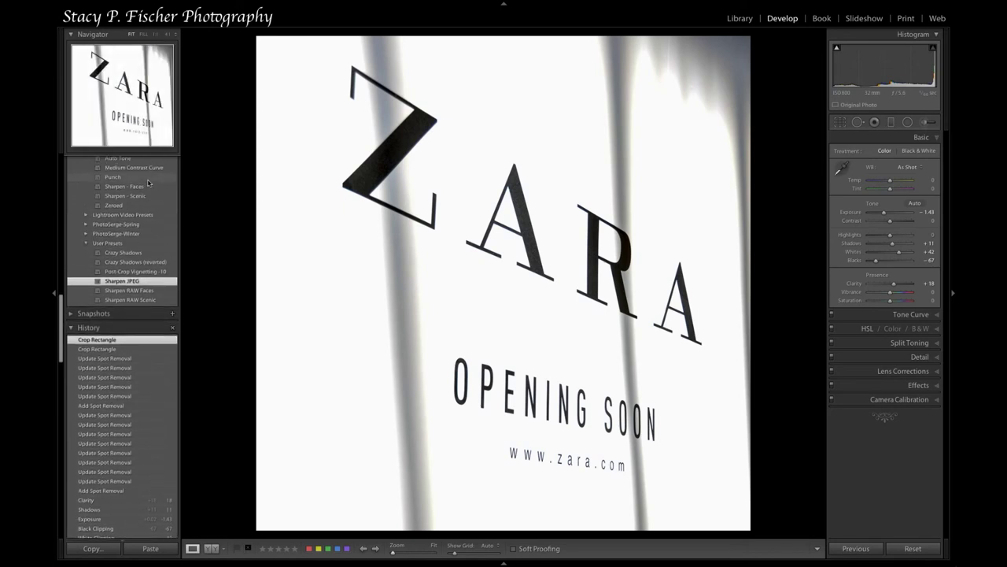
pyautogui.scroll(5, 148, 185)
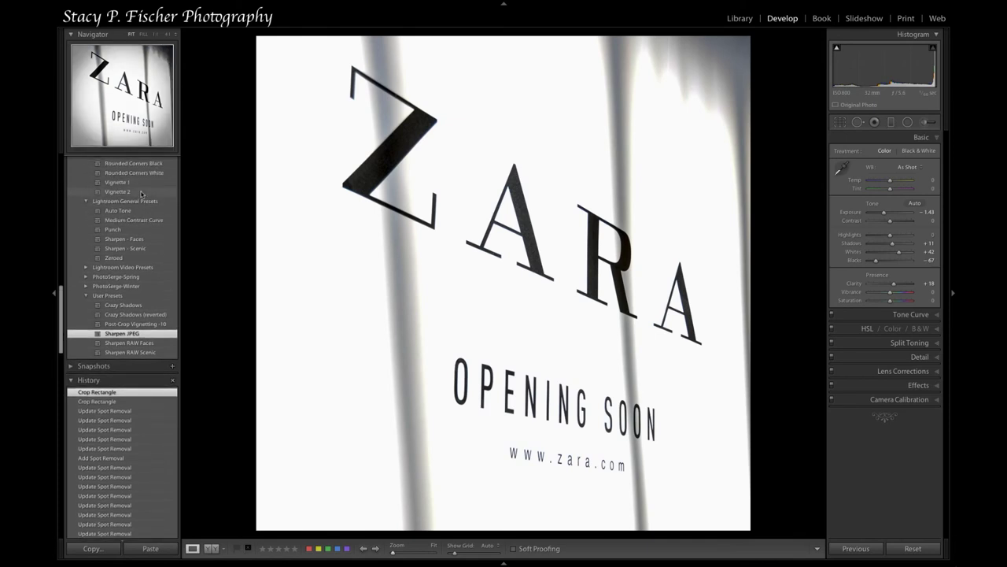
pyautogui.click(141, 192)
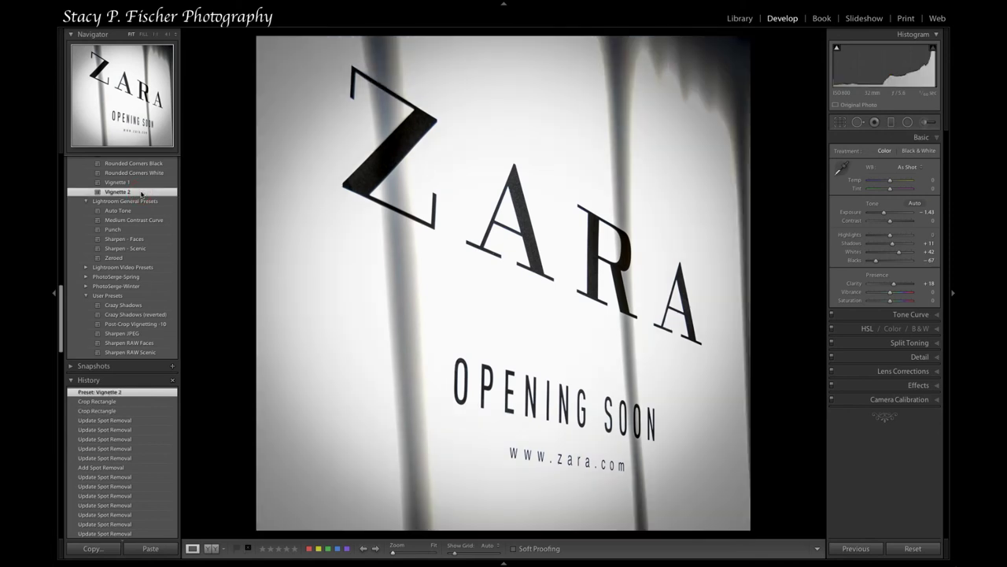
pyautogui.click(141, 181)
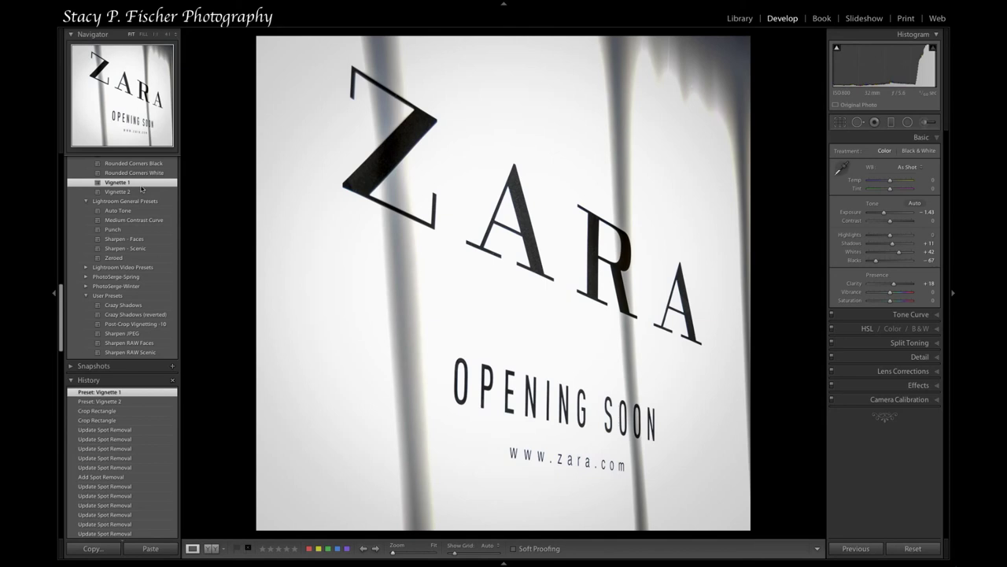
pyautogui.click(142, 192)
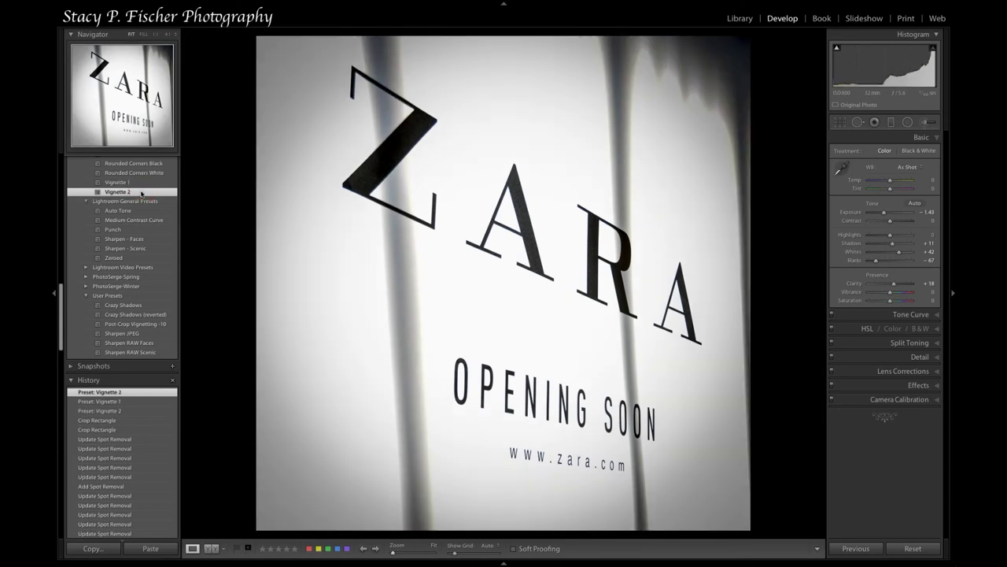